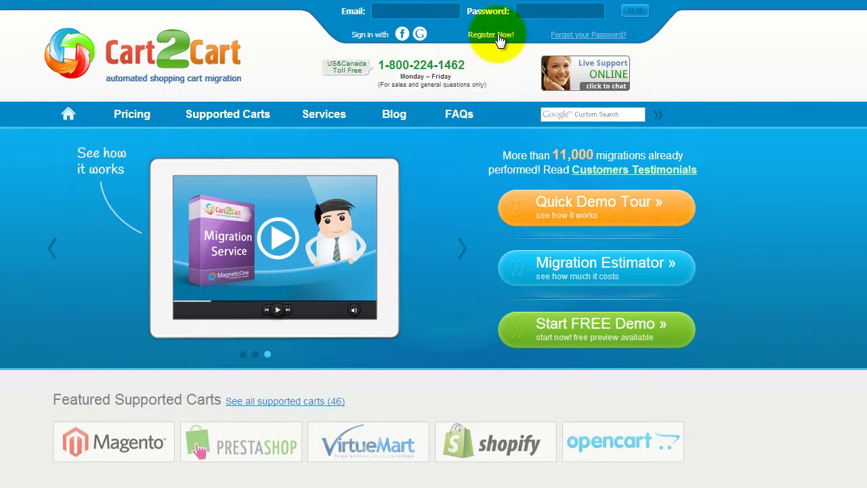
Go to Cart2Cart's account registration page using the 'Register Now!' header link.
left_click(494, 35)
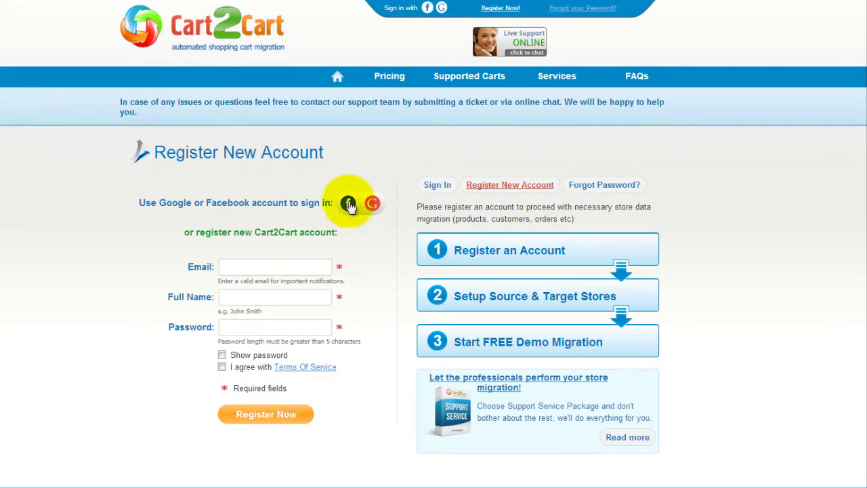
Sign up with an e-mail, full name and password, agreeing to the Terms of Service.
left_click(319, 265)
type("your@email.com")
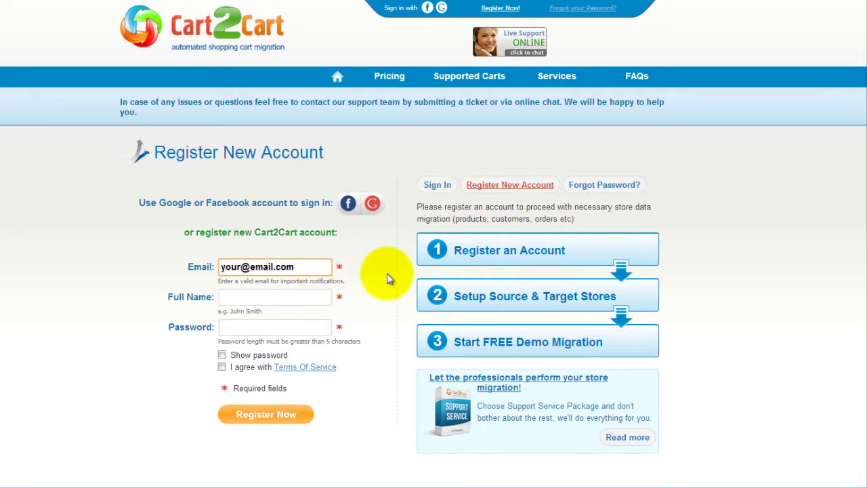
key("Tab")
type("John Smith")
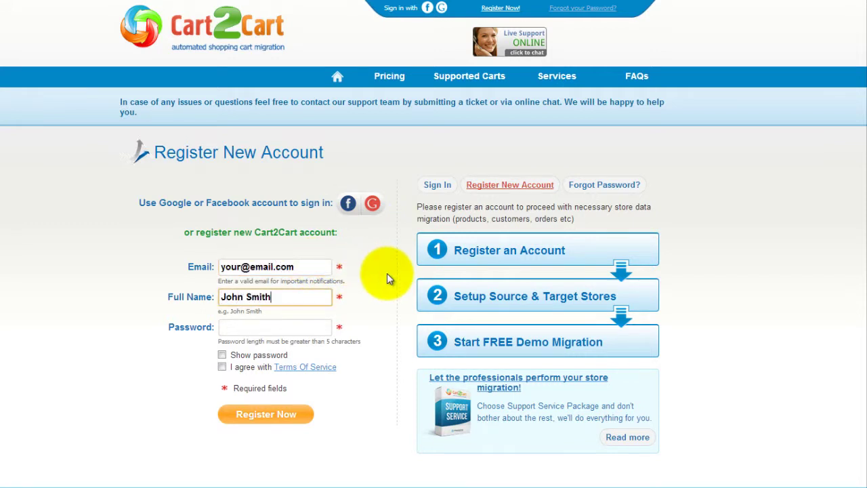
key("Tab")
type("p")
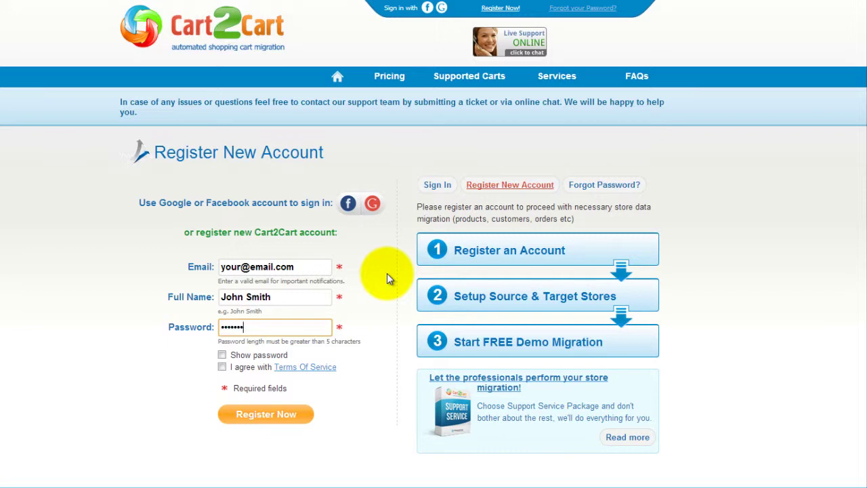
type("12345")
left_click(222, 368)
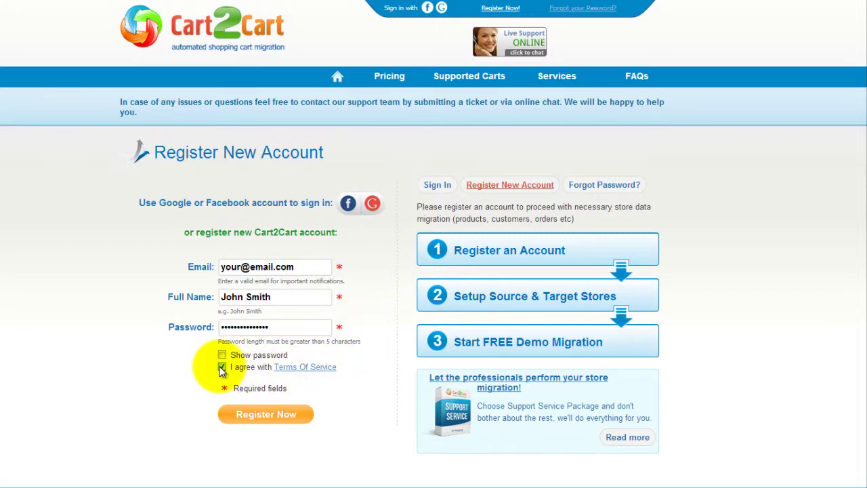
left_click(266, 416)
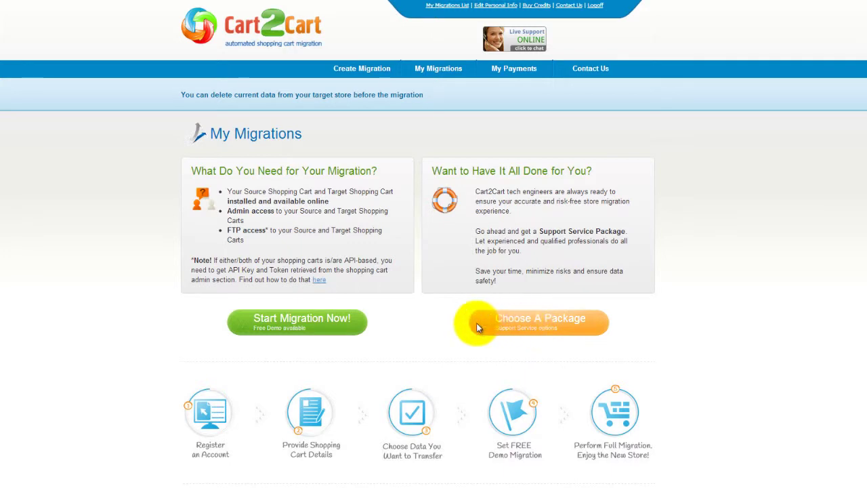
Start a new migration and bring up the Source Cart Type list.
left_click(328, 330)
left_click(669, 319)
left_click_drag(672, 387, 673, 351)
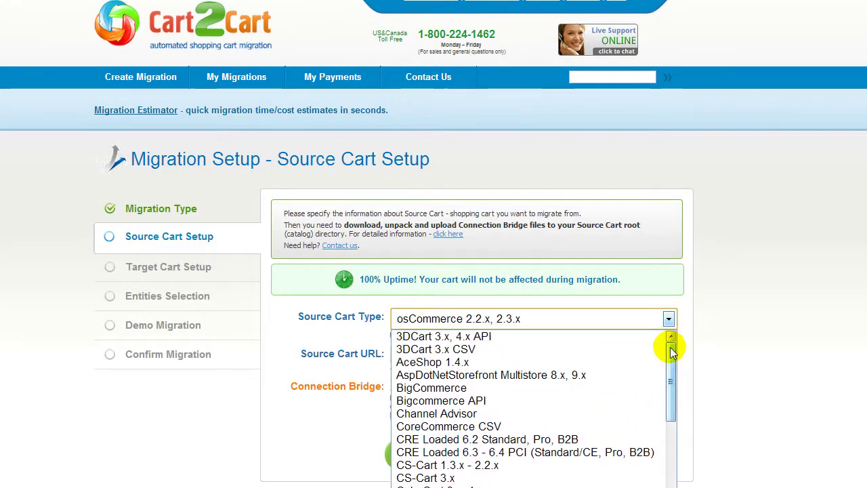
left_click(613, 403)
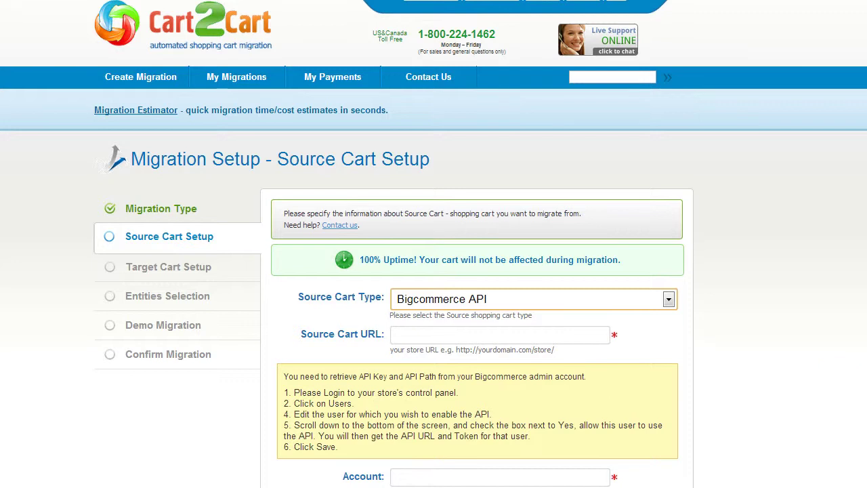
scroll(707, 398, "down", 2)
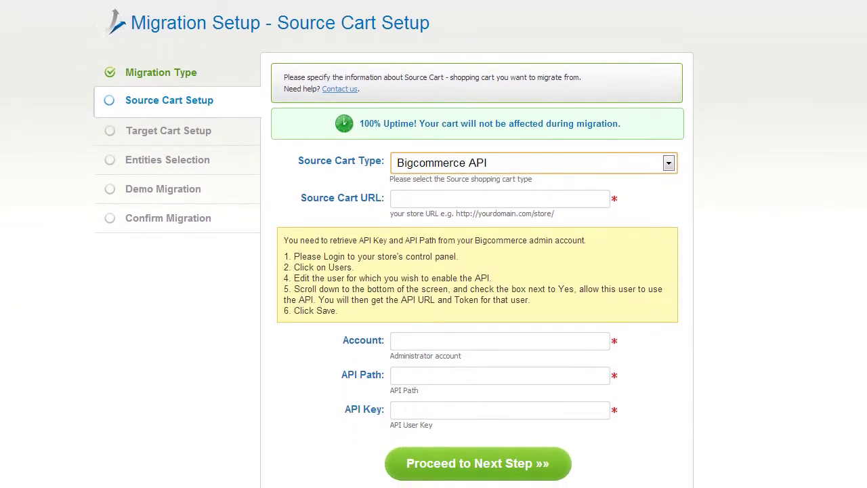
left_click(546, 198)
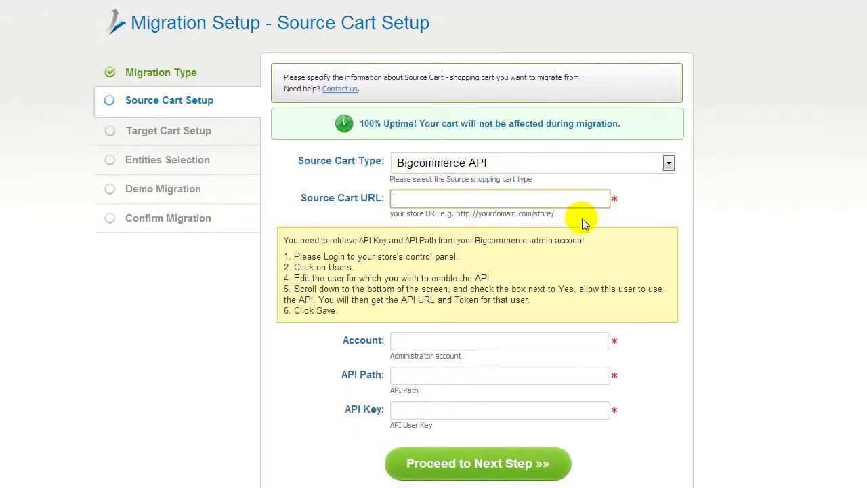
type("www.your-source-bigcommerce-store.com")
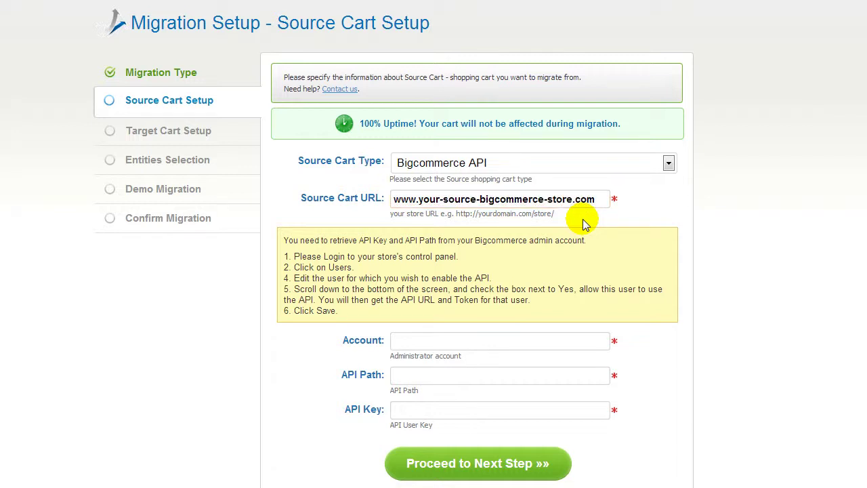
left_click(529, 412)
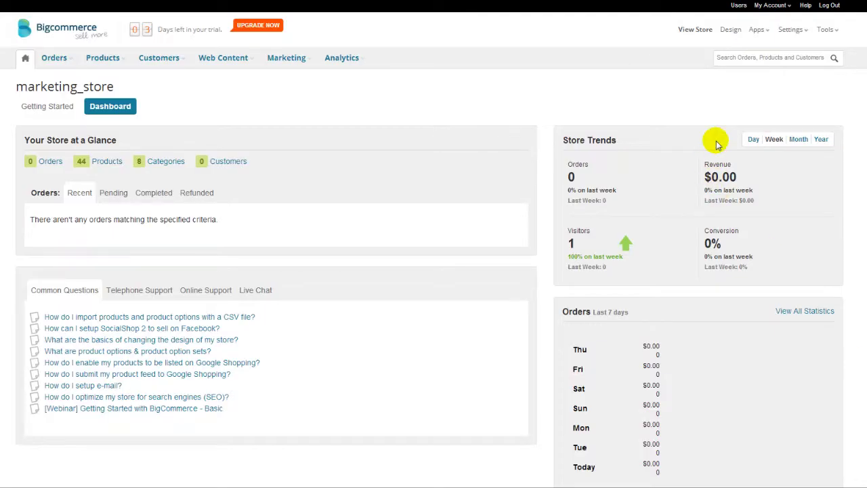
Copy the Bigcommerce admin username into Cart2Cart's account name field.
left_click(738, 7)
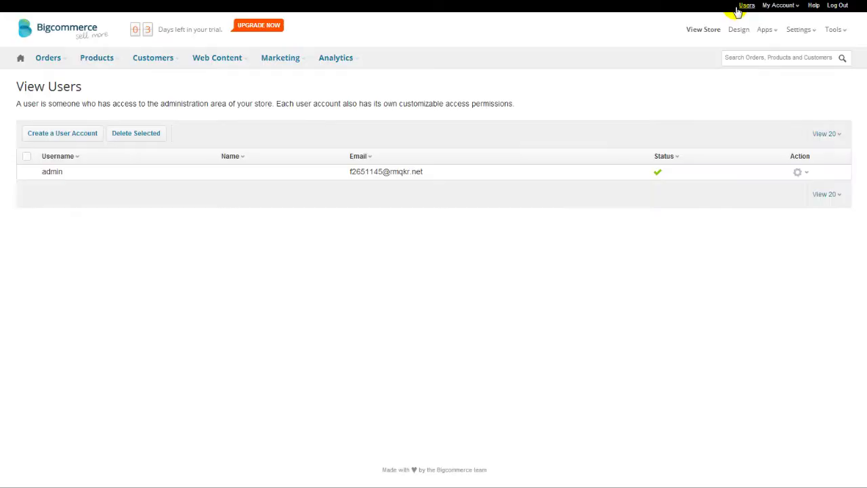
left_click_drag(67, 173, 44, 174)
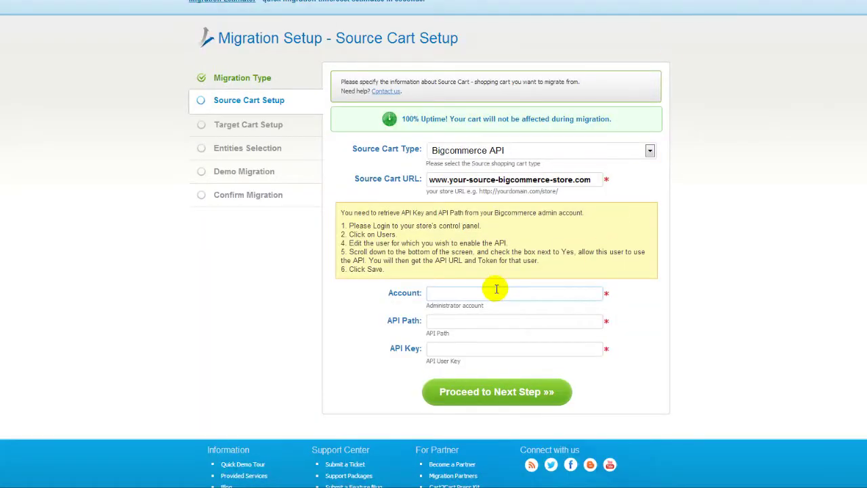
left_click(481, 294)
type("admin")
left_click(484, 319)
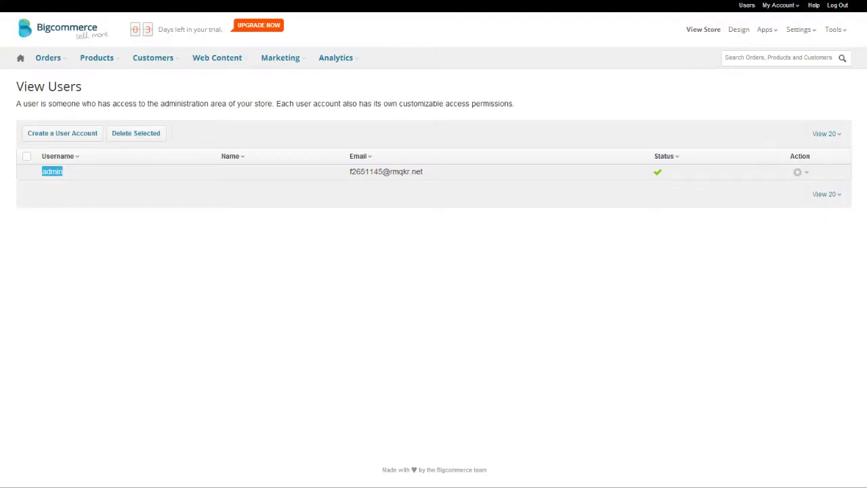
Enable API access for the admin user and paste its API path into Cart2Cart.
left_click(807, 174)
left_click(810, 193)
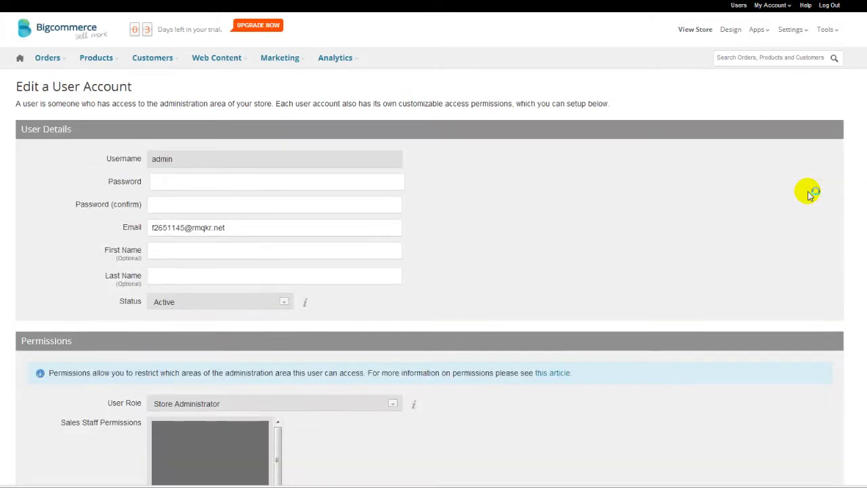
scroll(808, 188, "down", 3)
scroll(822, 322, "down", 4)
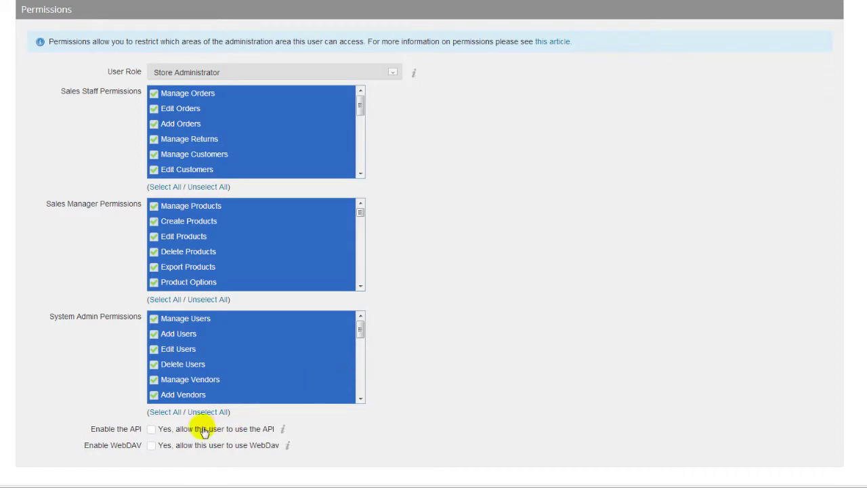
left_click(152, 430)
left_click_drag(314, 448, 144, 449)
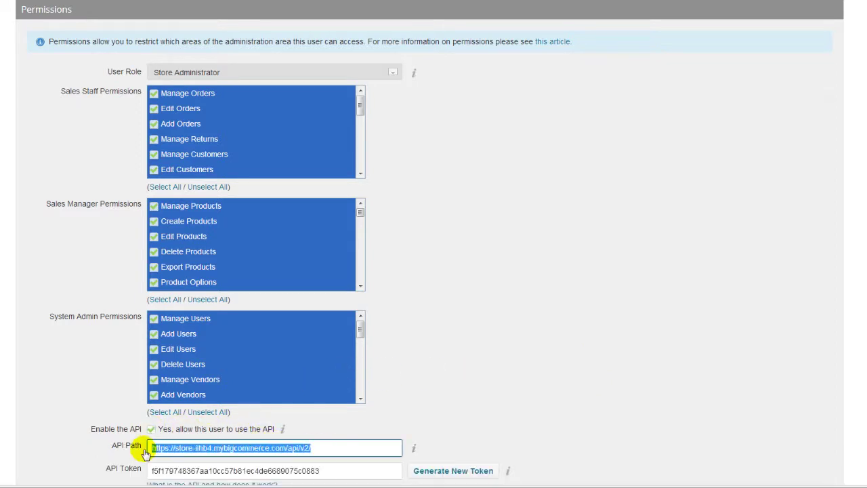
key("ctrl+c")
key("alt+Tab")
key("ctrl+v")
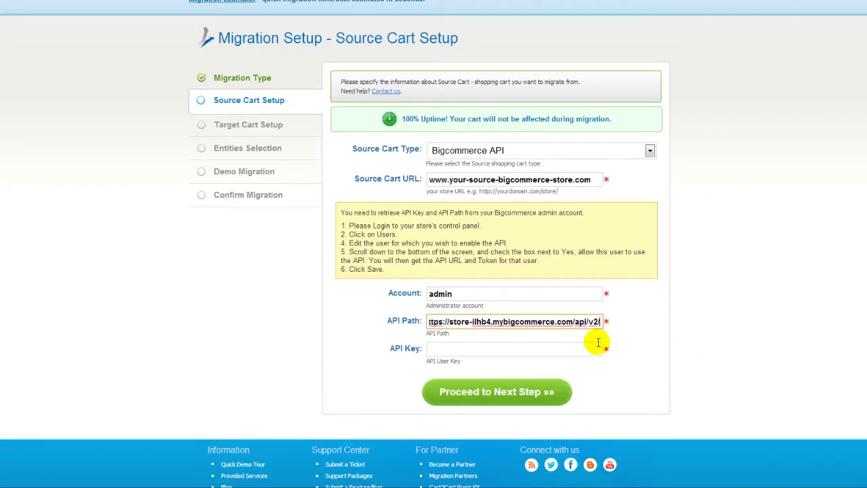
key("alt+Tab")
Paste the admin's API token as the API key and submit the source setup.
left_click_drag(344, 473, 116, 475)
key("ctrl+c")
key("alt+Tab")
left_click(496, 350)
key("ctrl+v")
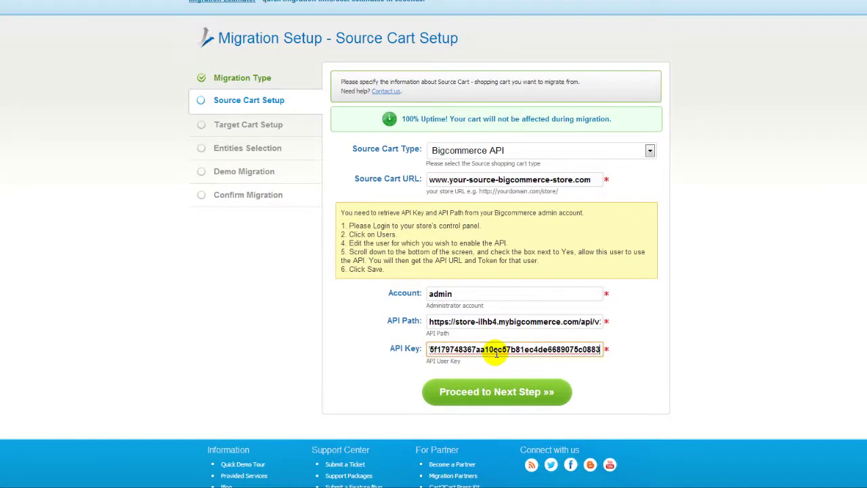
left_click(499, 392)
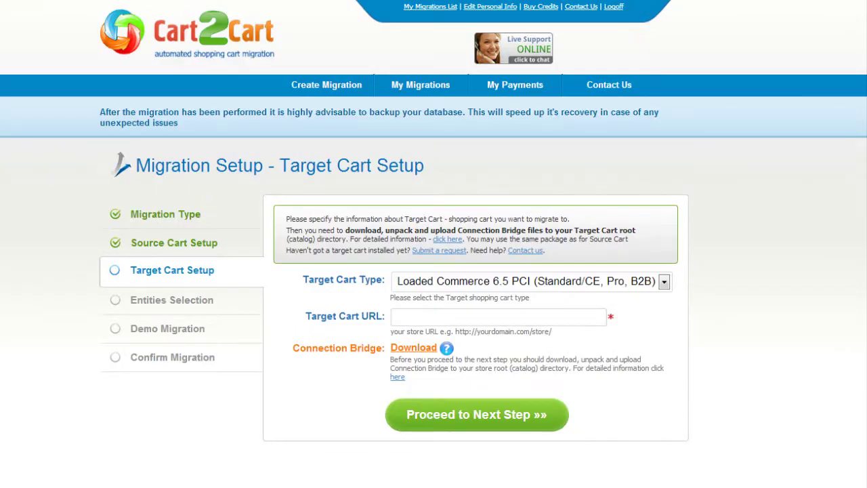
left_click(664, 281)
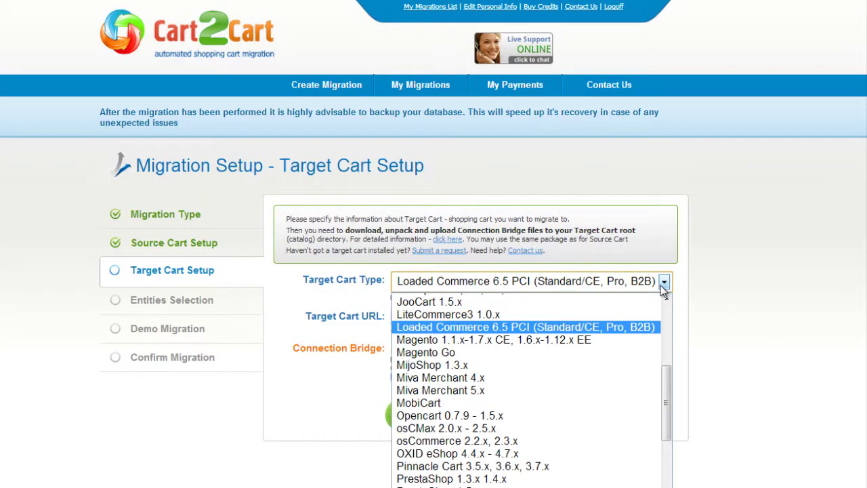
left_click(619, 350)
left_click(600, 322)
type("www.your-target-magento-store.com")
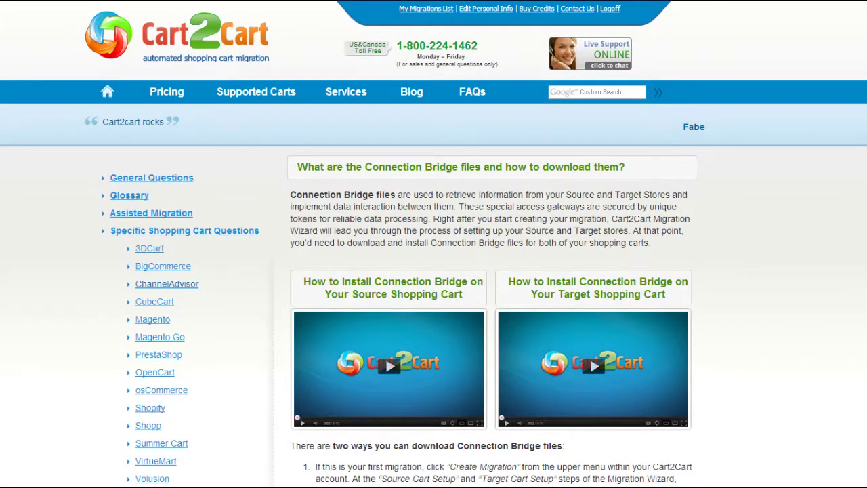
Scroll through the Connection Bridge FAQ, then confirm the Target Cart Setup.
scroll(434, 271, "down", 3)
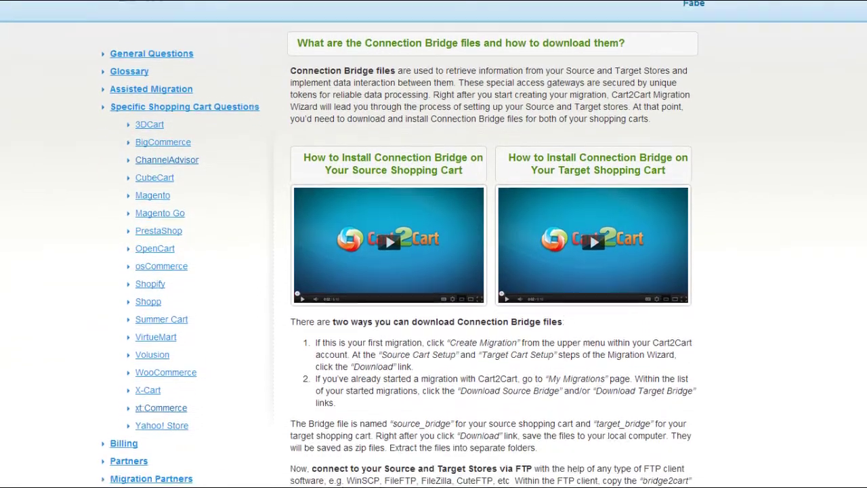
scroll(433, 271, "down", 1)
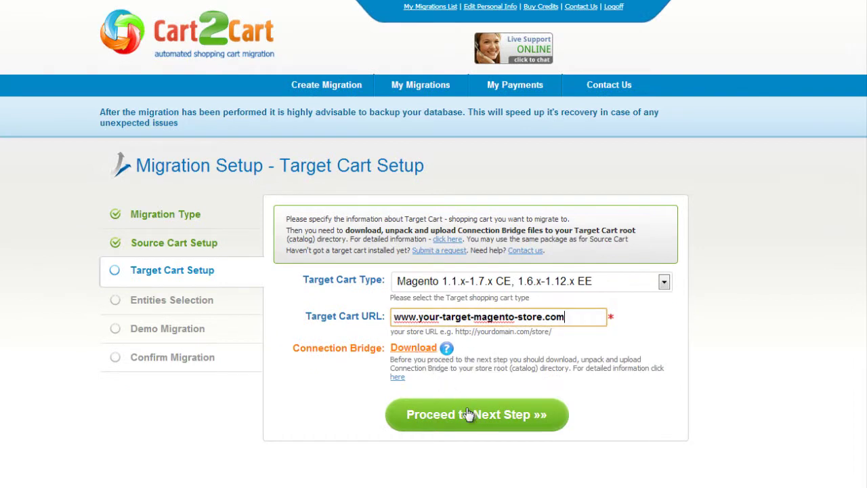
left_click(468, 414)
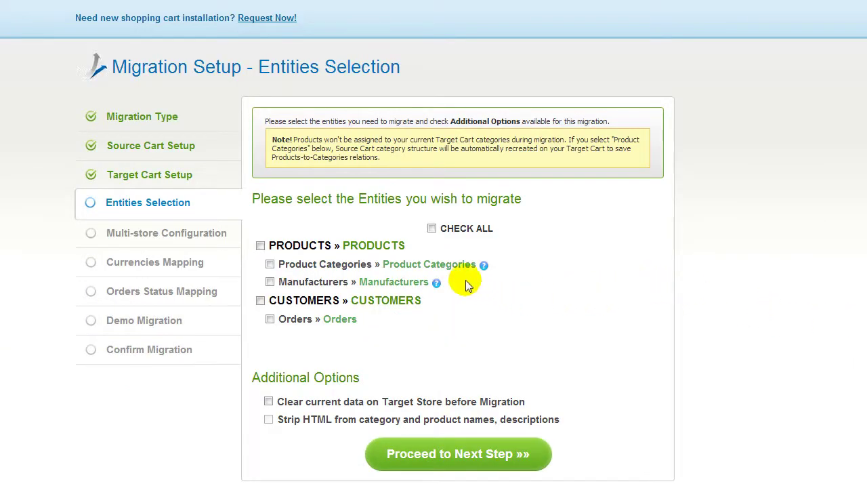
Check all entities—products, categories, manufacturers, customers, orders—leaving Additional Options unchecked, and proceed.
left_click(261, 246)
left_click(433, 230)
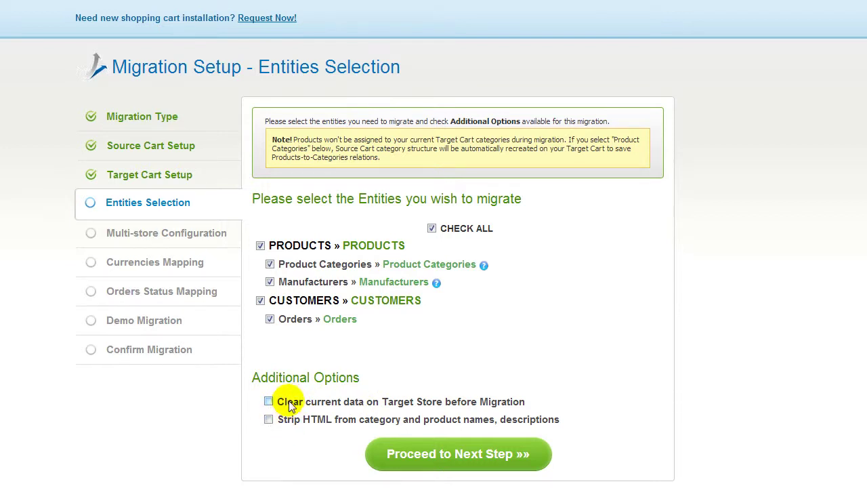
left_click(409, 452)
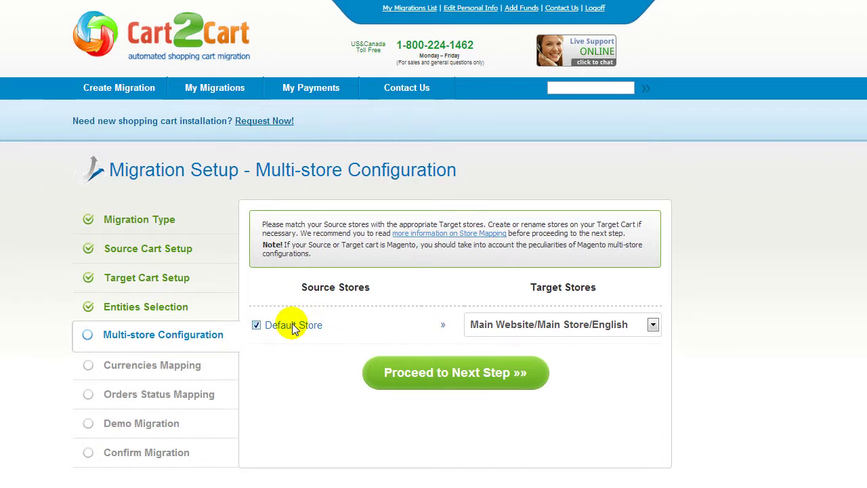
Map Default Store to Main Website/Main Store/English and the default currency to US Dollar.
left_click(653, 325)
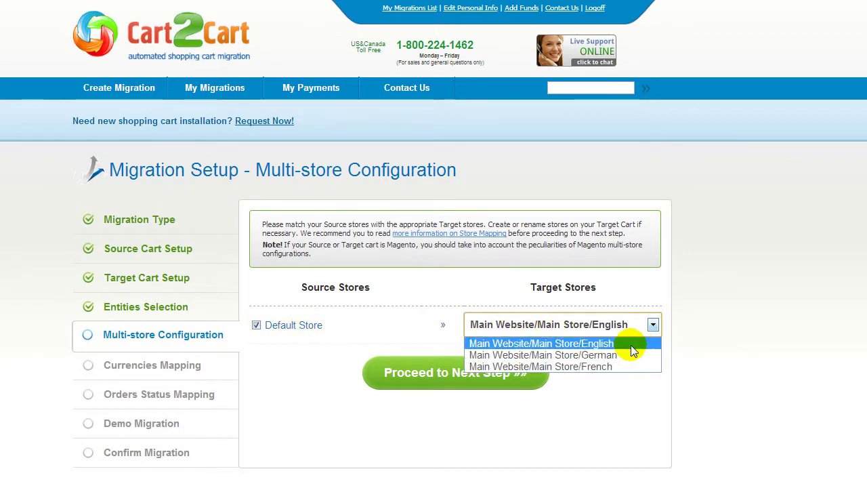
left_click(631, 345)
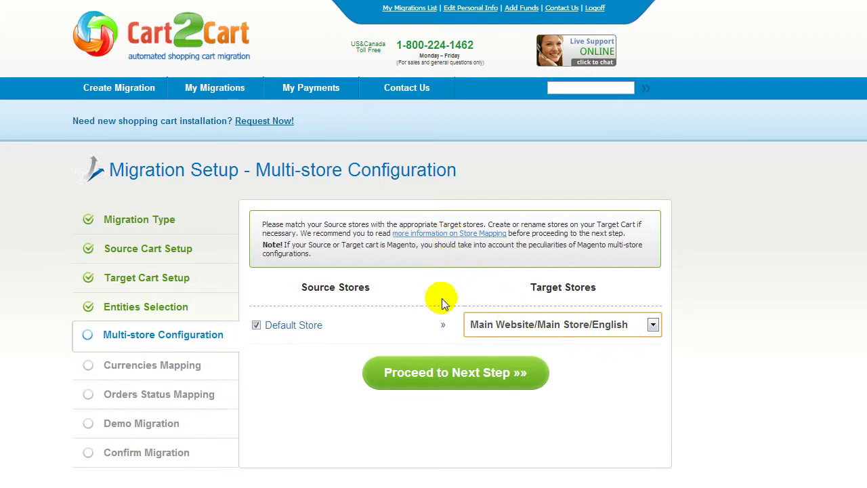
left_click(445, 373)
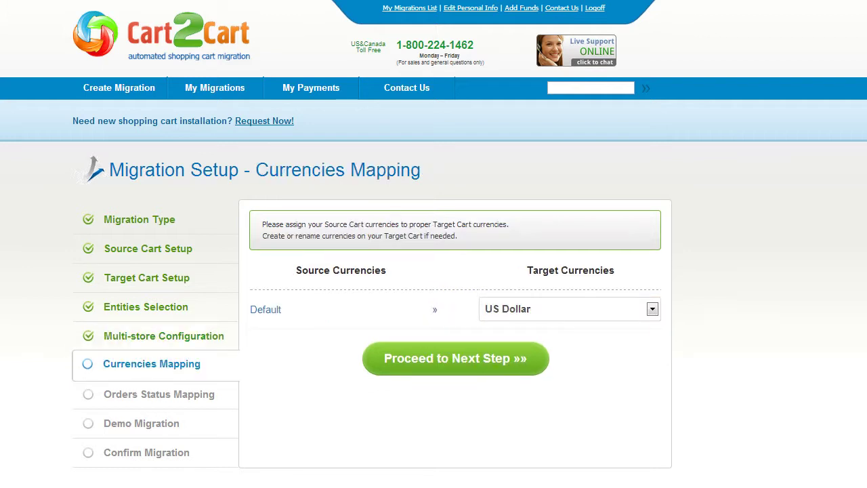
left_click(653, 309)
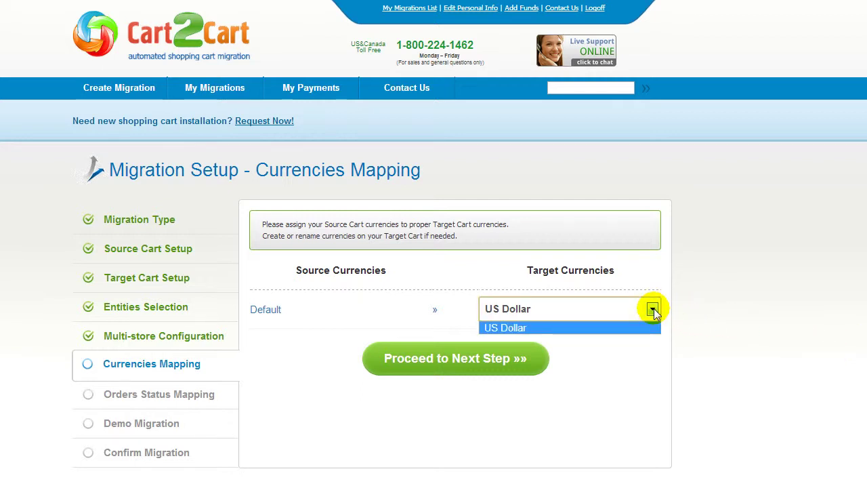
left_click(652, 309)
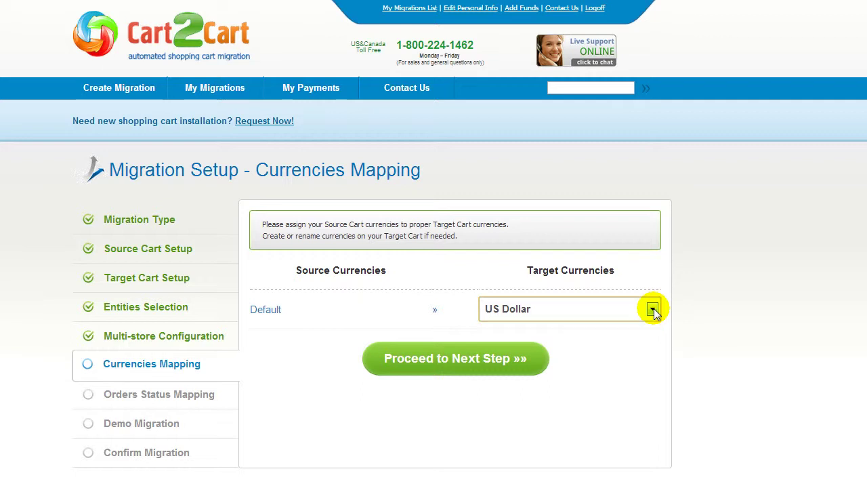
Map order statuses Incomplete→On Hold, Pending→Pending, Shipped→Processing and proceed to Demo Migration.
left_click(445, 357)
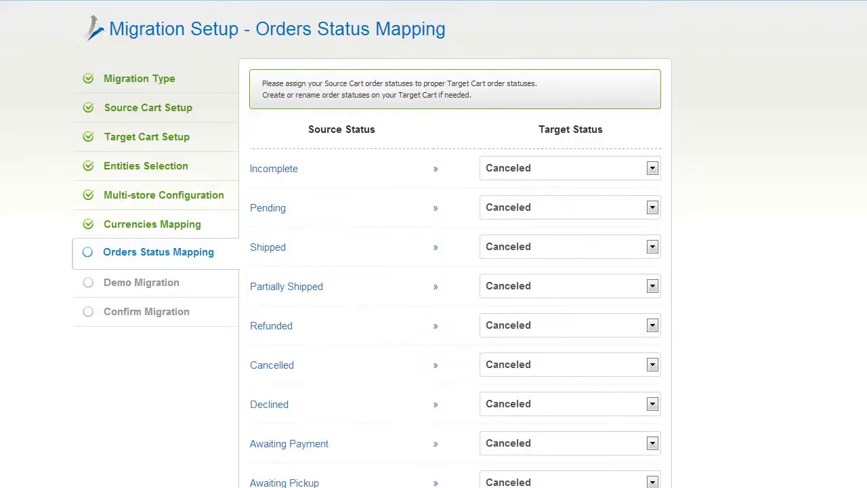
left_click(652, 168)
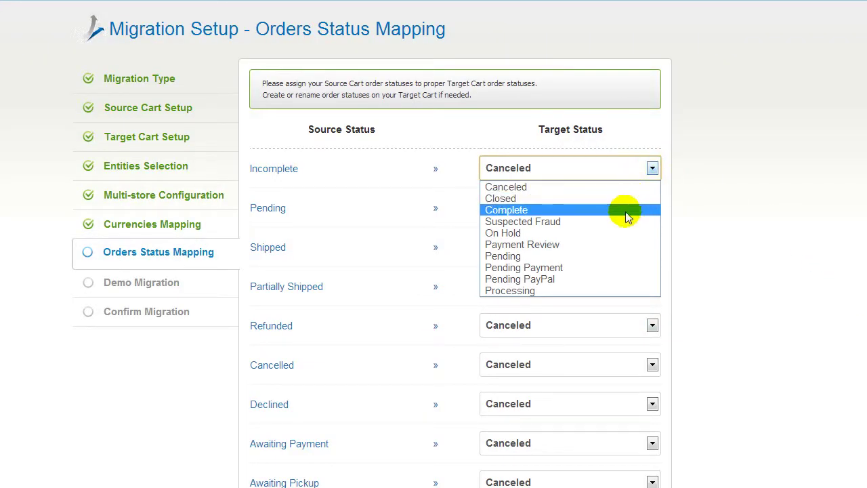
left_click(615, 232)
left_click(608, 209)
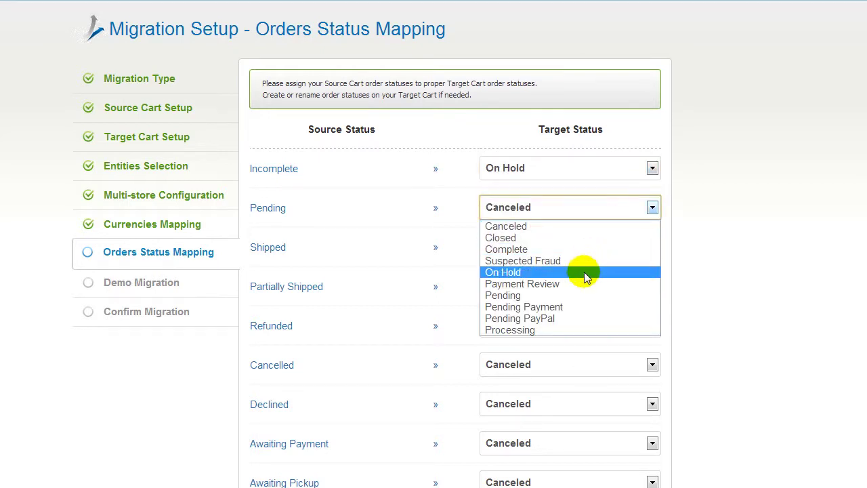
left_click(577, 295)
left_click(578, 250)
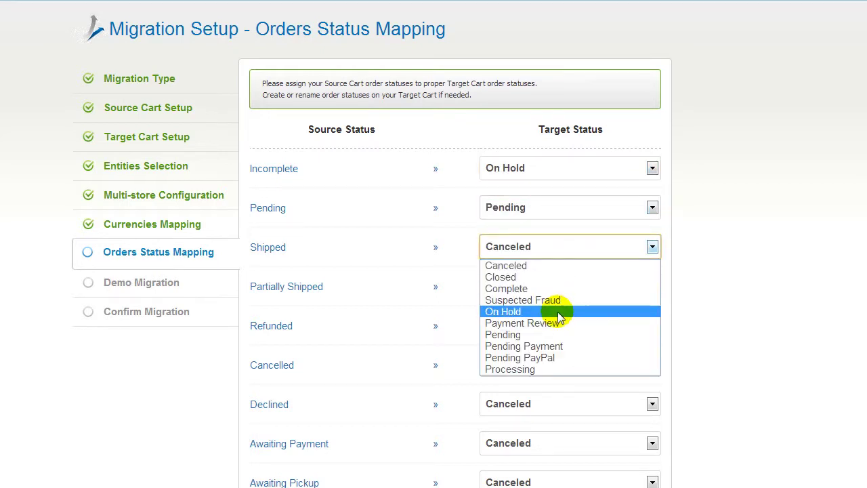
left_click(558, 368)
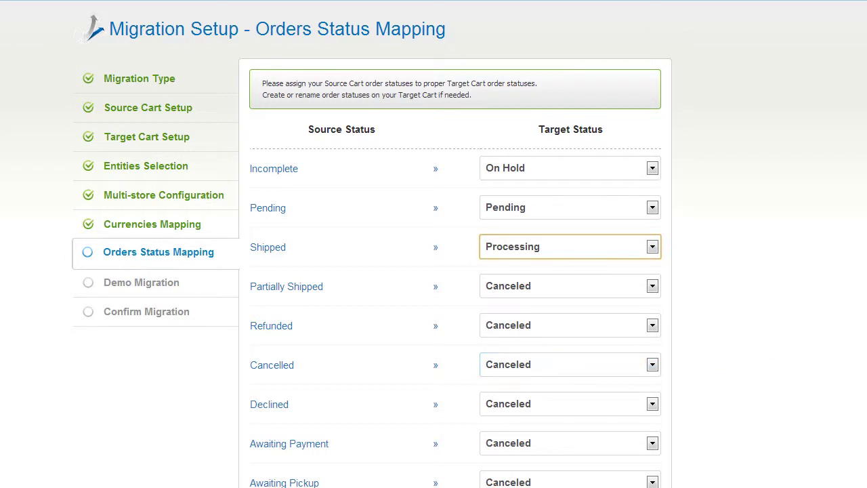
scroll(433, 244, "down", 5)
scroll(433, 272, "down", 2)
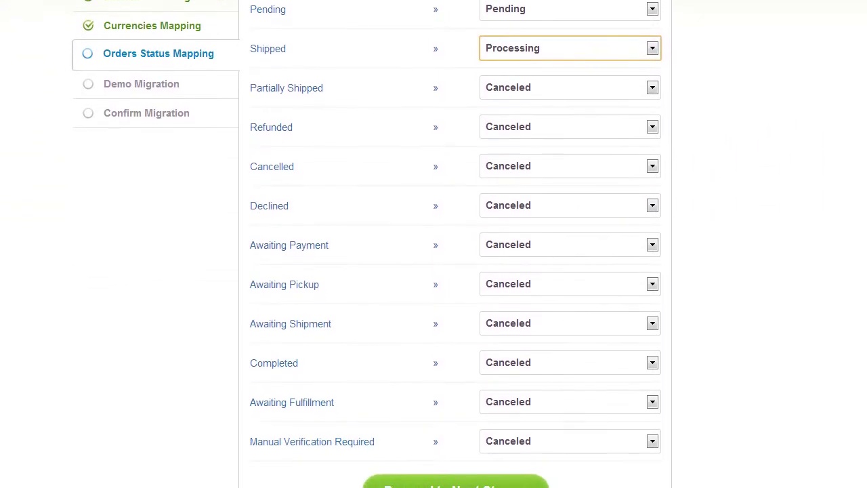
left_click(513, 463)
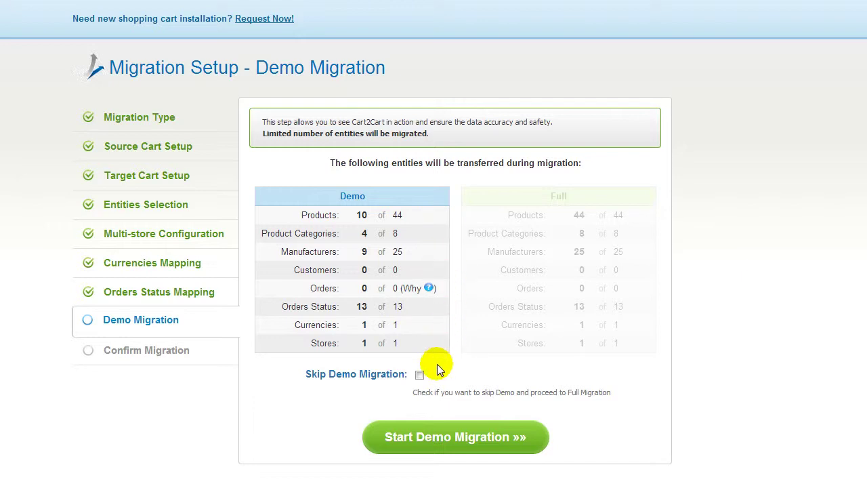
Keep Skip Demo Migration unchecked and launch the demo migration of the limited entity set.
left_click(420, 376)
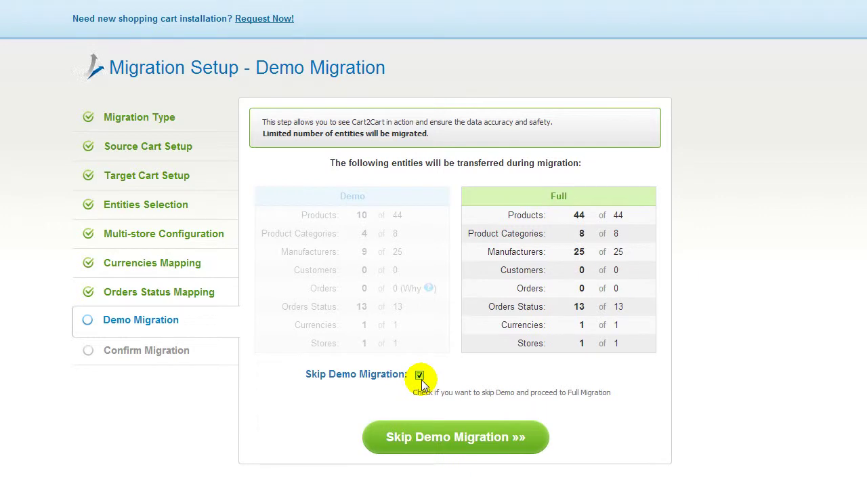
left_click(419, 374)
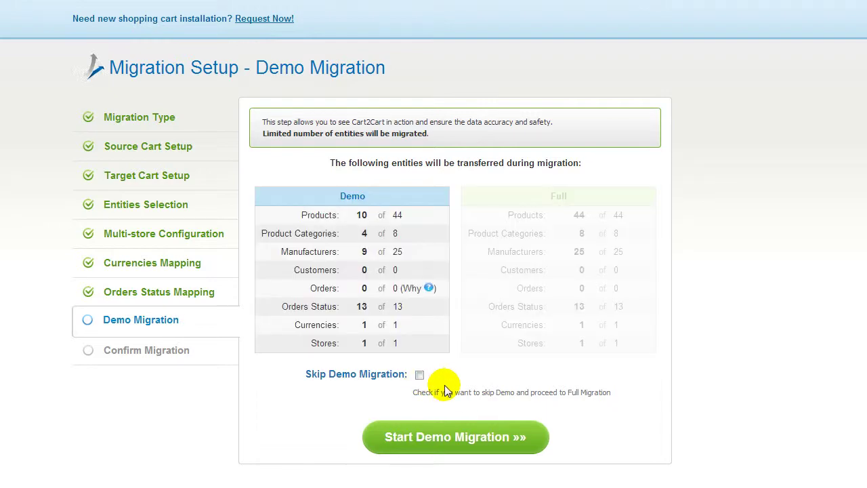
left_click(455, 437)
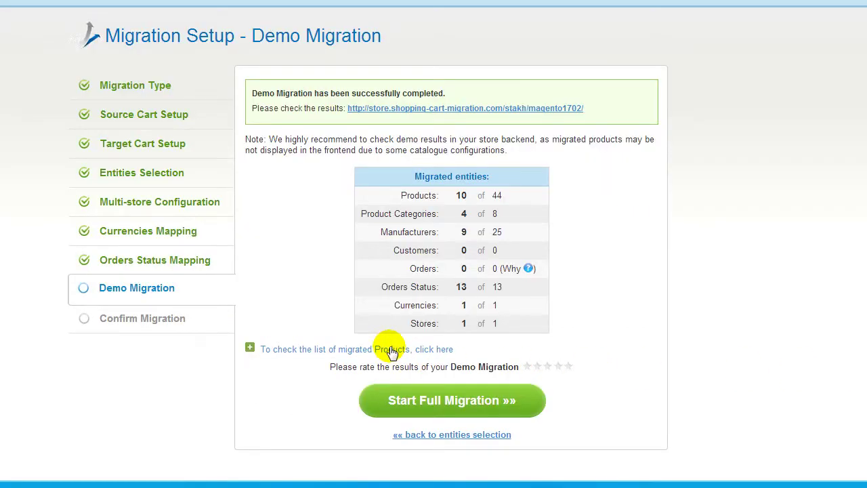
Check the migrated sample products list and the demo store, then continue to full migration.
left_click(387, 348)
scroll(692, 328, "down", 1)
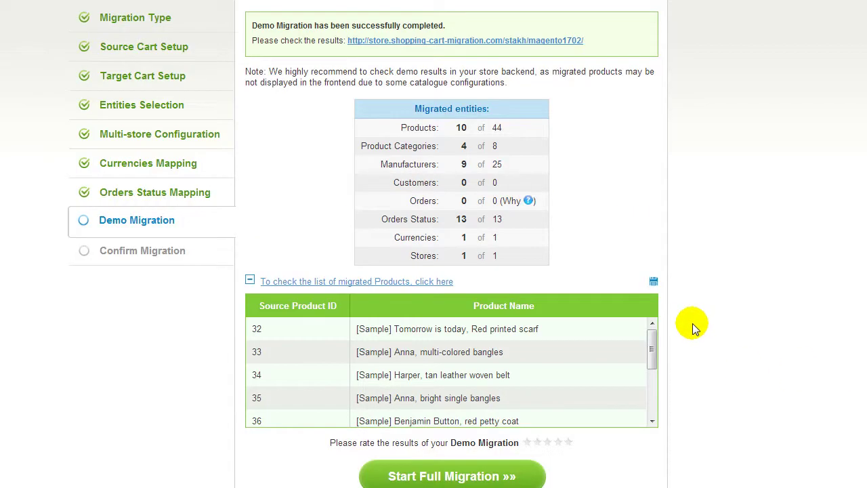
left_click_drag(653, 341, 660, 403)
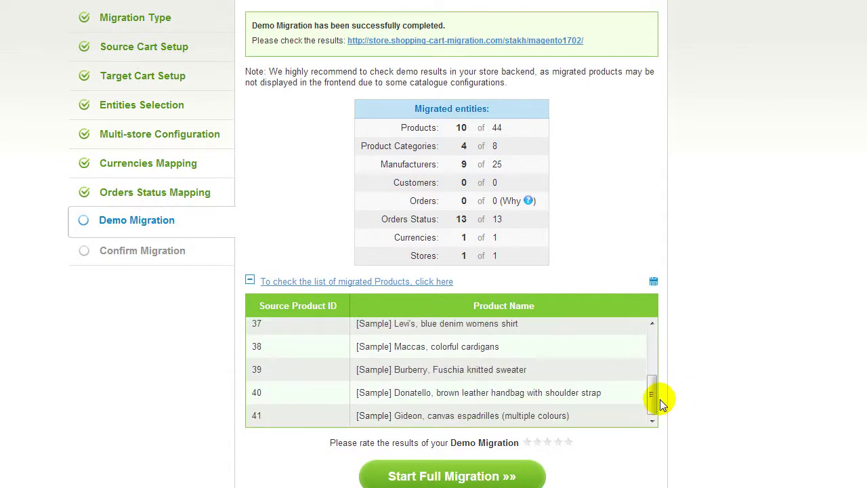
left_click(552, 41)
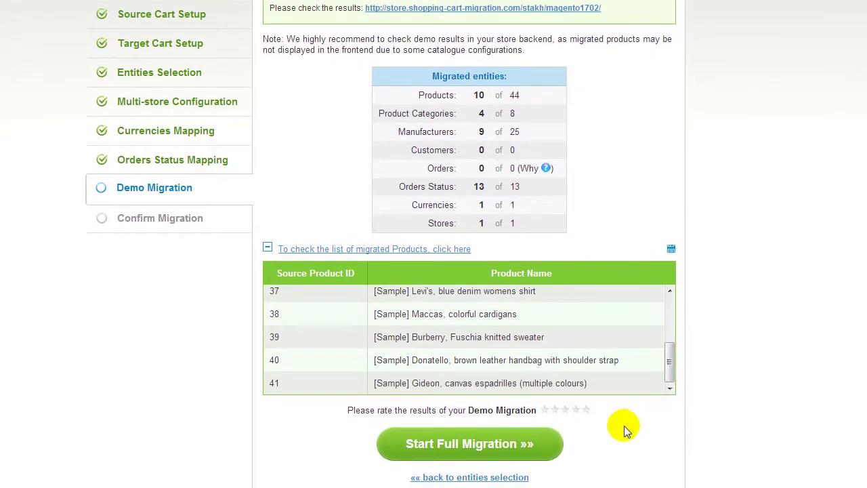
left_click(512, 444)
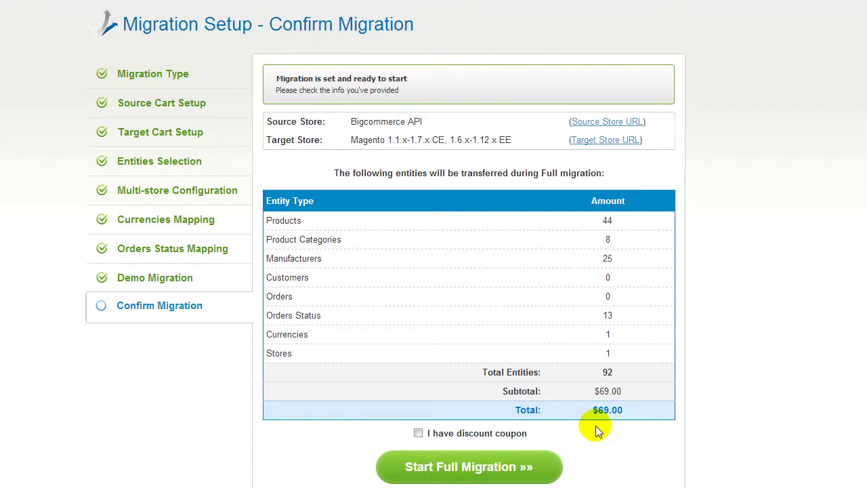
Without a discount coupon, start the full migration of 92 entities for $69.00.
left_click(418, 433)
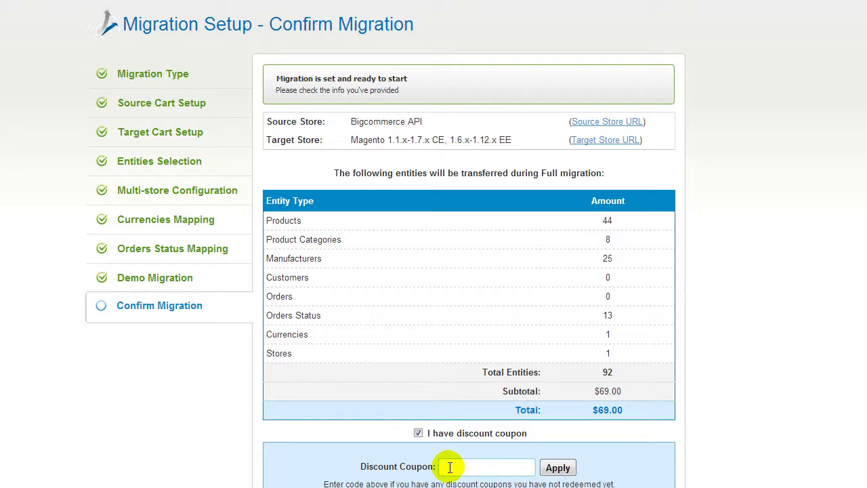
left_click(418, 433)
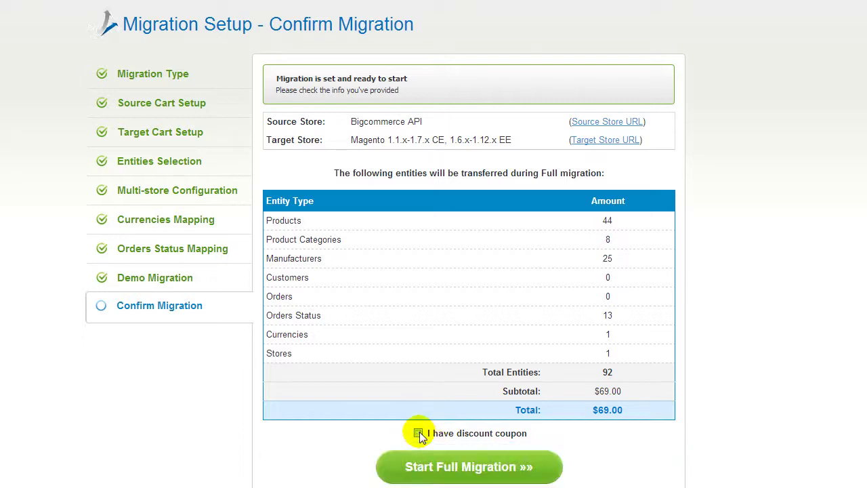
left_click(447, 467)
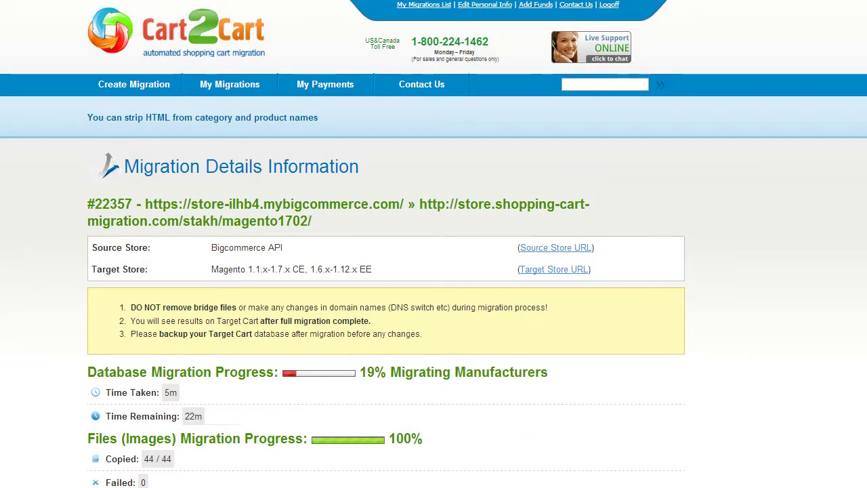